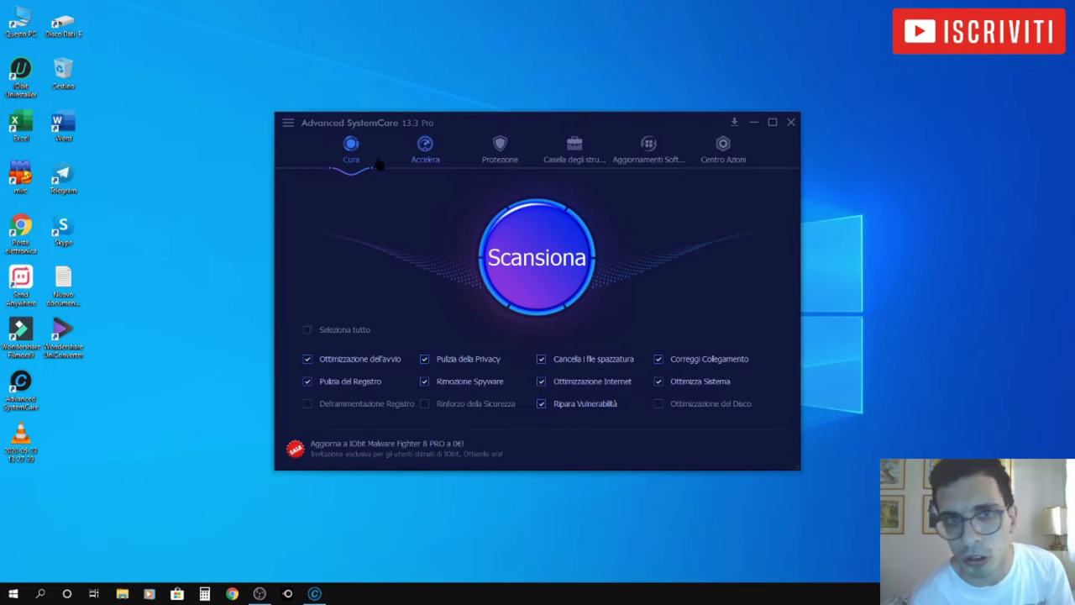
Step: Review the Accelera, Protezione, Casella degli strumenti, Aggiornamenti Software and Centro Azioni sections, then examine the Cura scan options
left_click(428, 156)
left_click(498, 153)
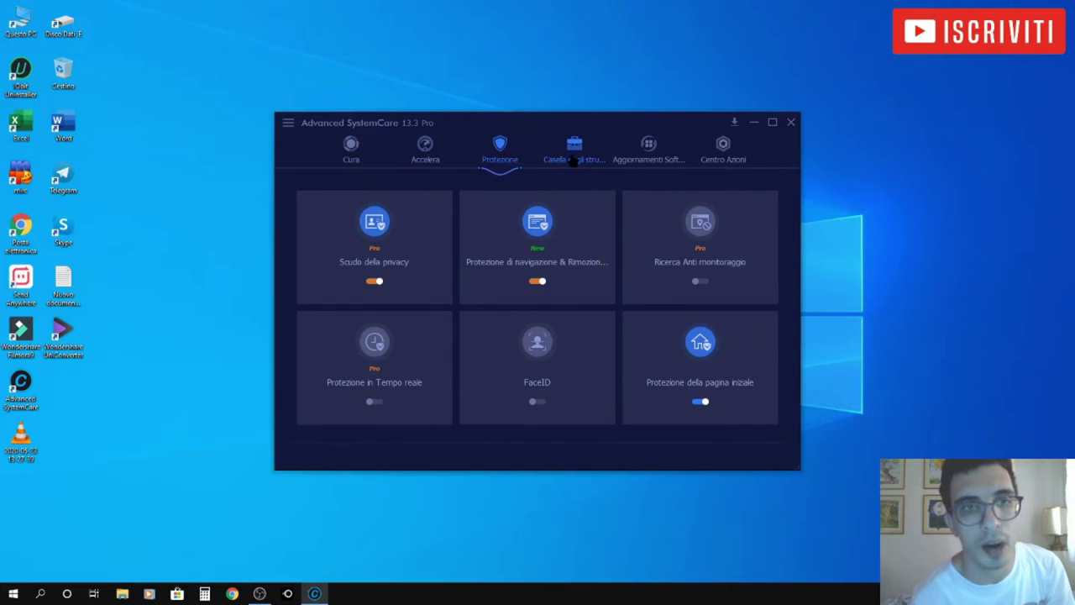
left_click(575, 153)
left_click(643, 157)
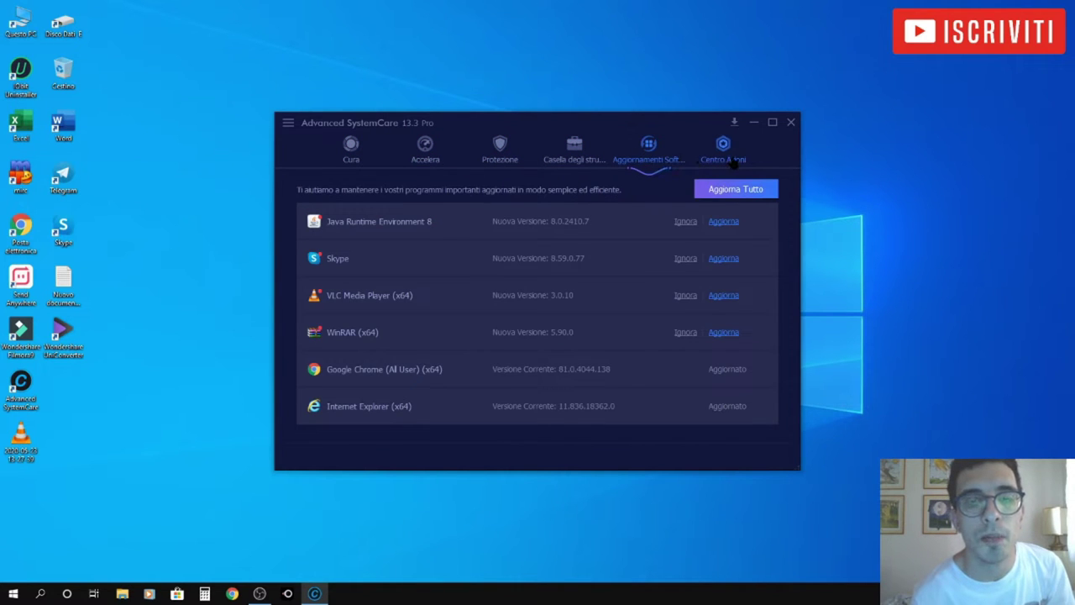
left_click(710, 158)
left_click(347, 150)
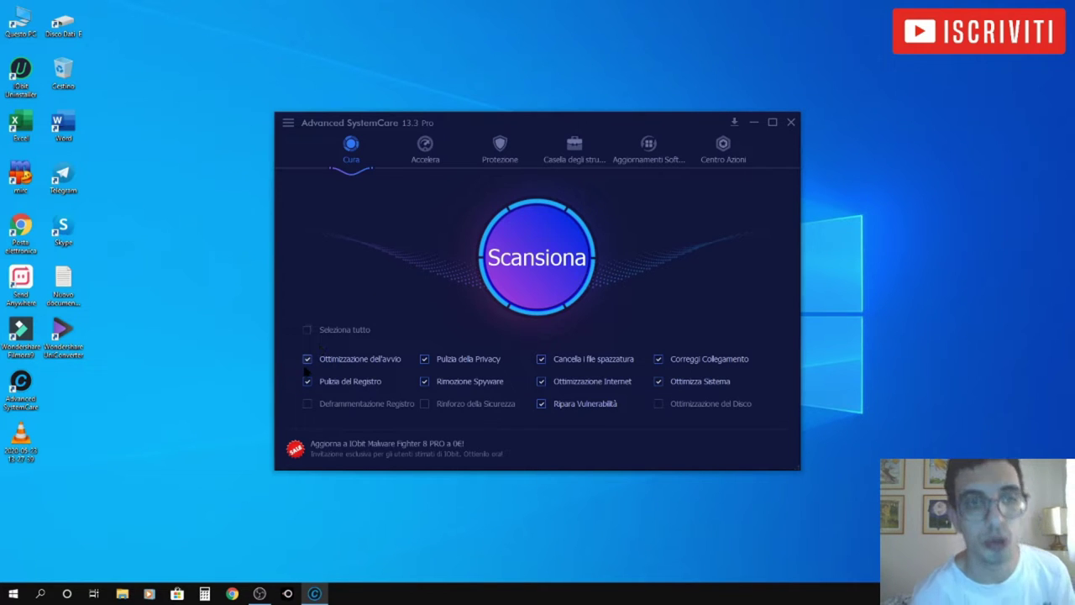
mouse_move(307, 376)
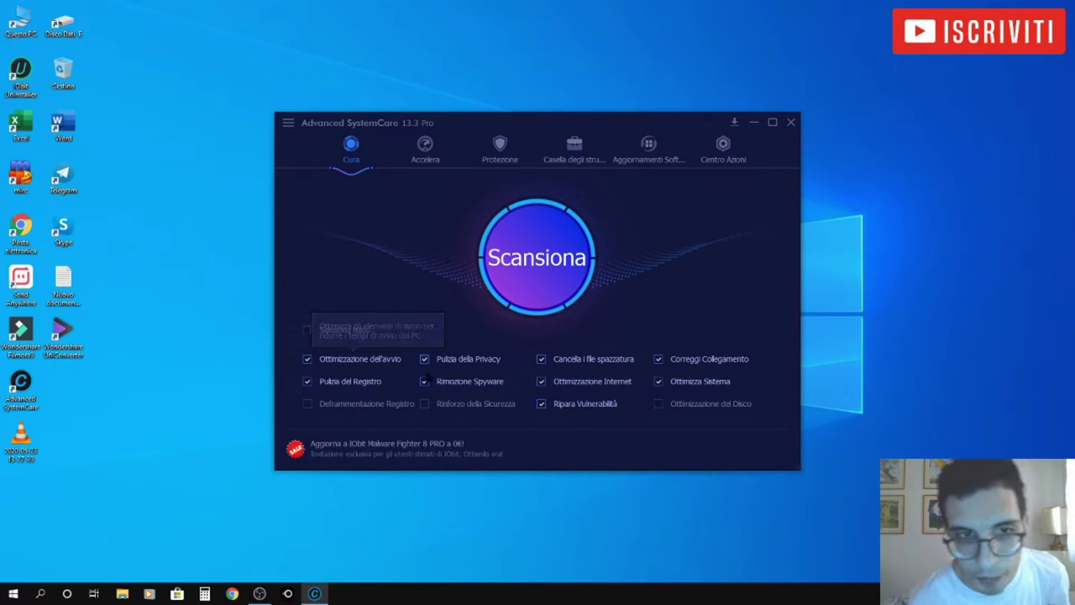
mouse_move(431, 371)
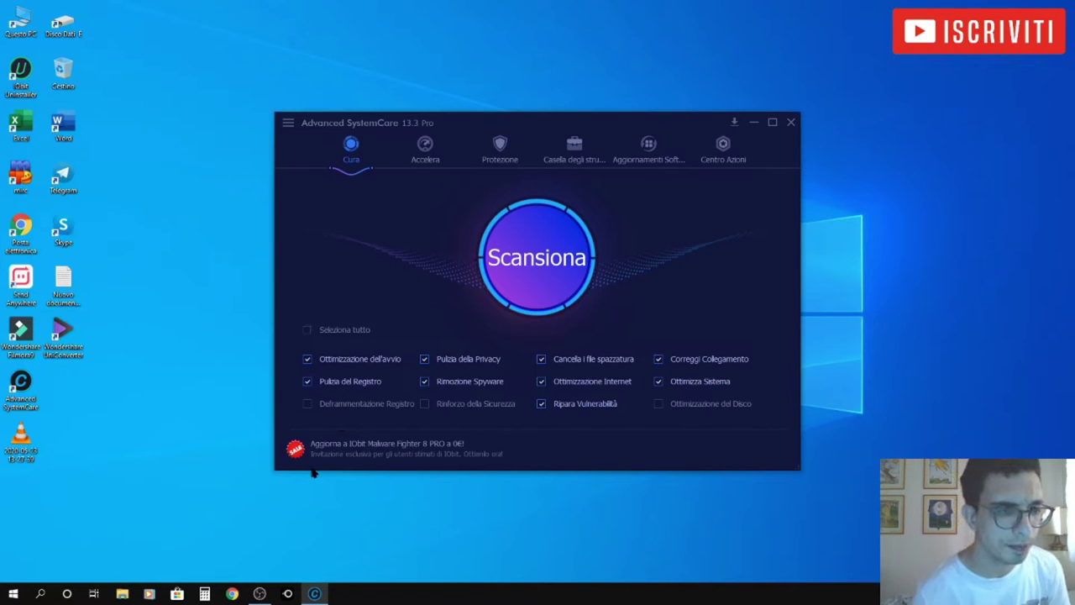
Step: Switch to Chrome, open Google and search for "advanced systemcare"
left_click(232, 593)
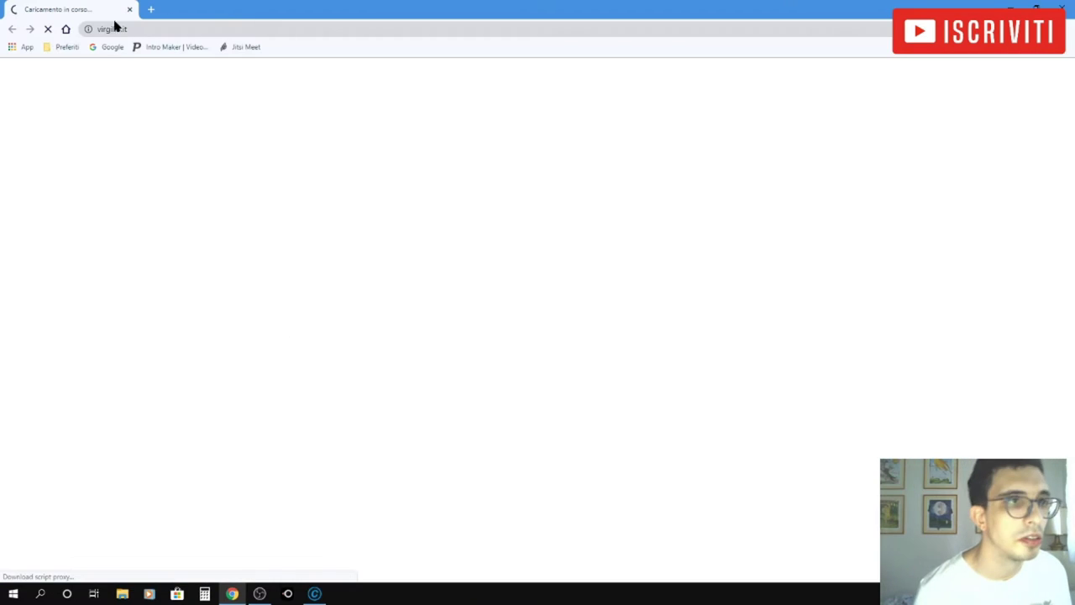
left_click(110, 47)
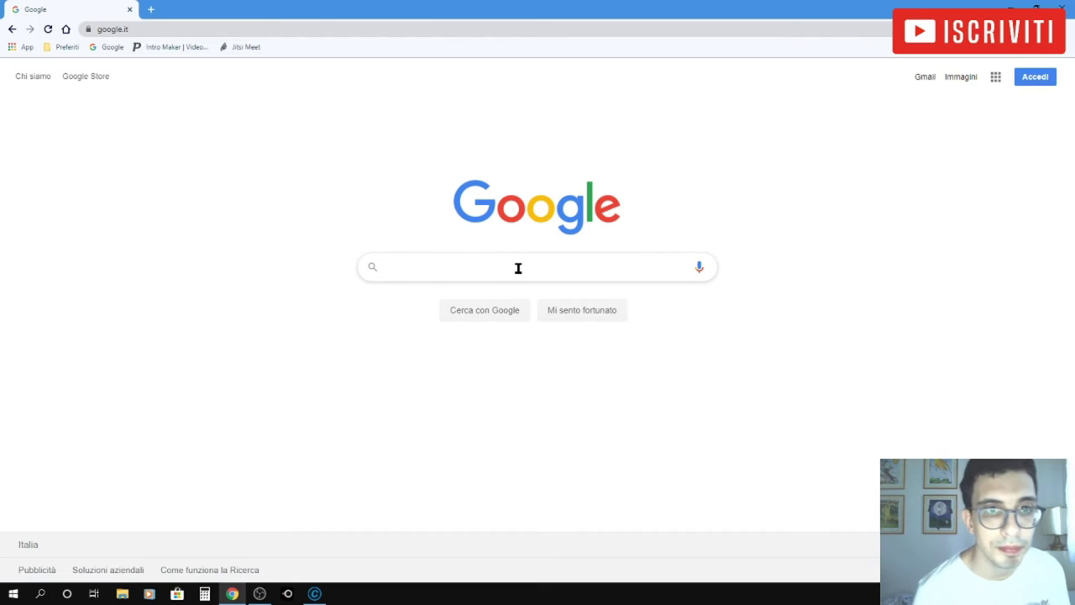
left_click(516, 267)
type("av")
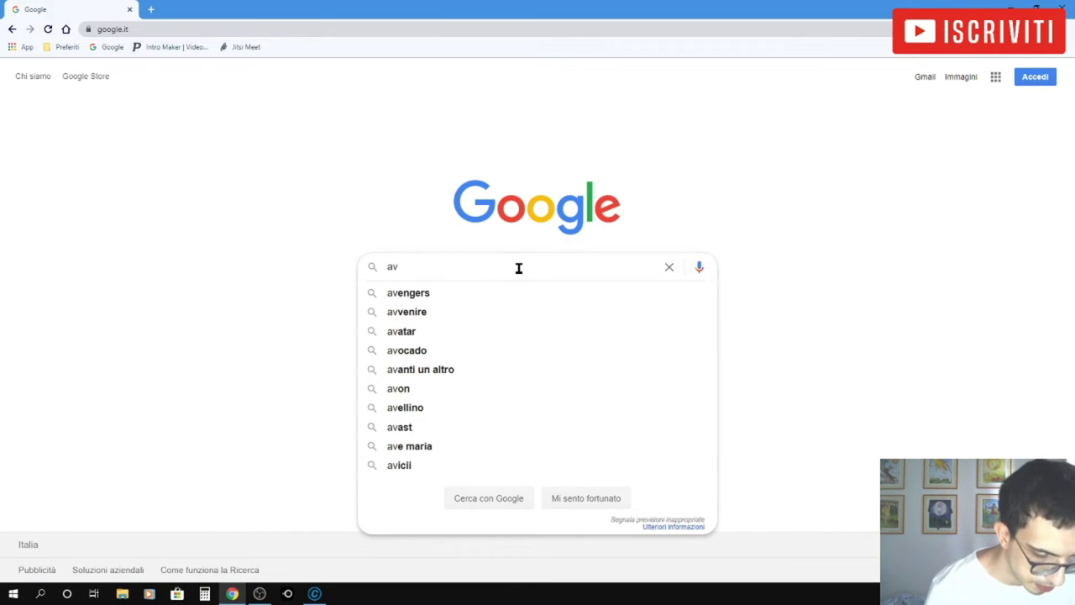
key("BackSpace")
type("dvanc")
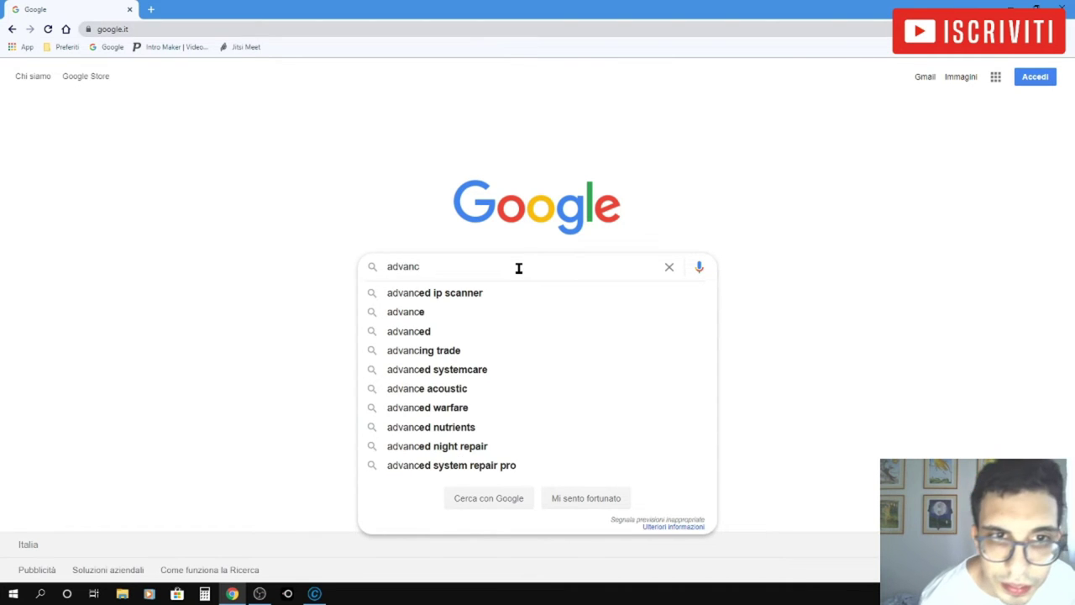
type("e")
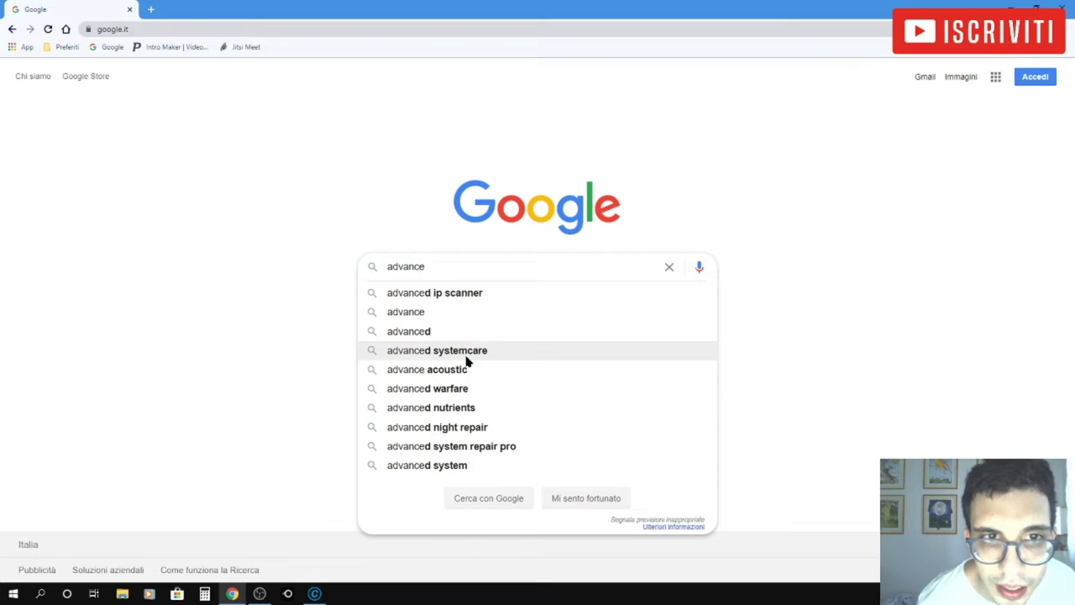
type("d ")
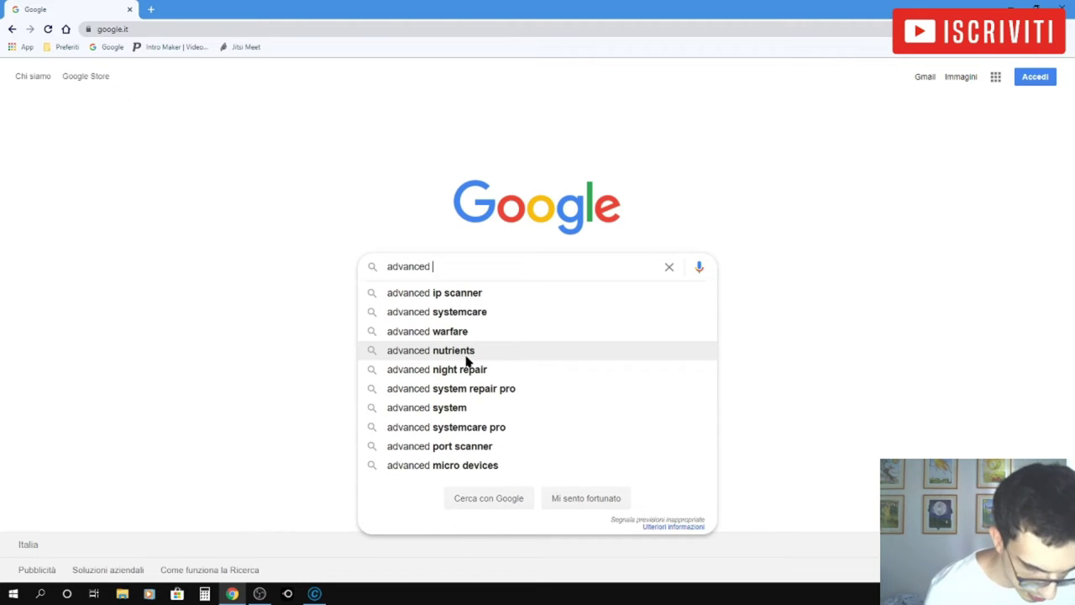
type("si")
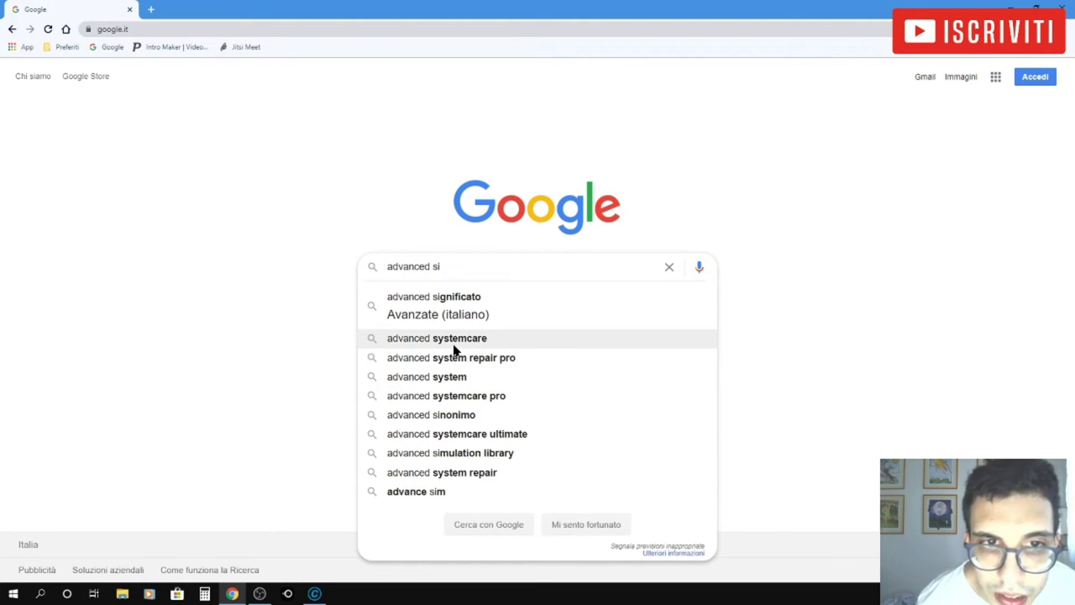
left_click(453, 345)
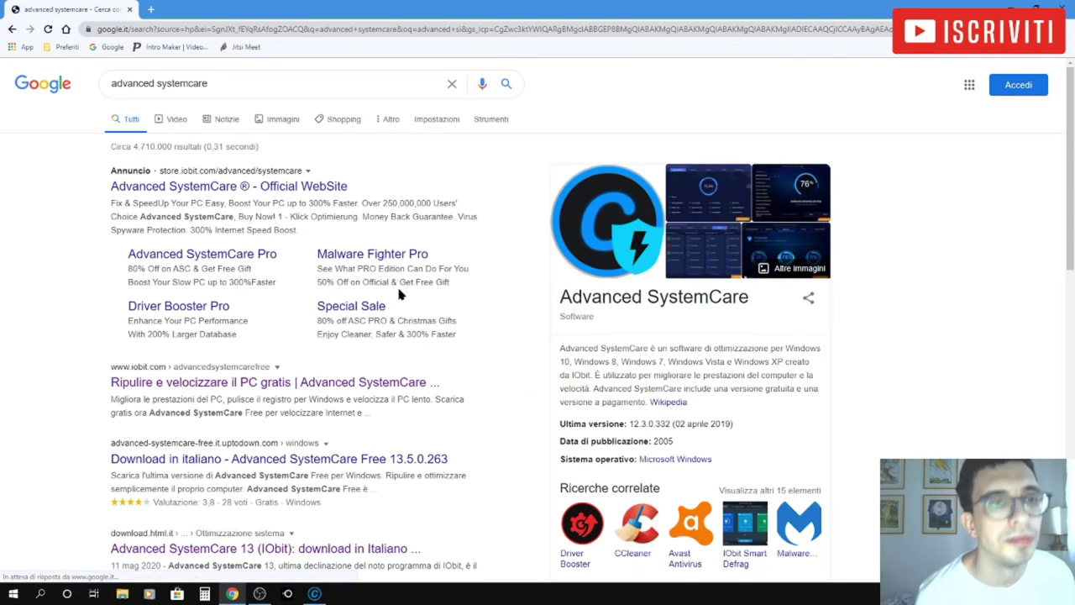
Step: Open the sponsored Advanced SystemCare Official WebSite result and translate the page from English into Italian
left_click(307, 188)
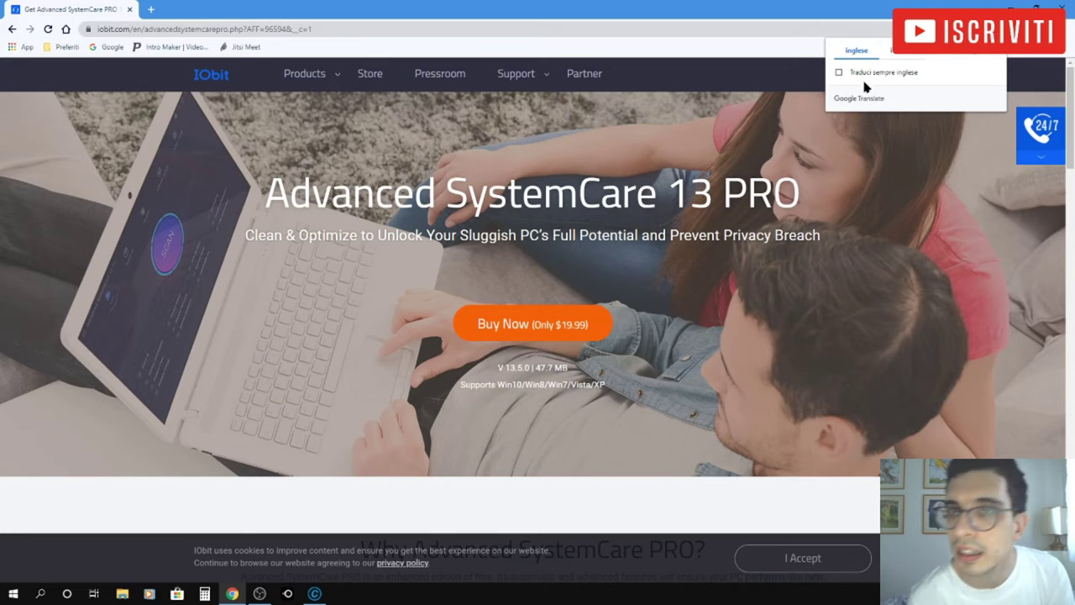
left_click(909, 56)
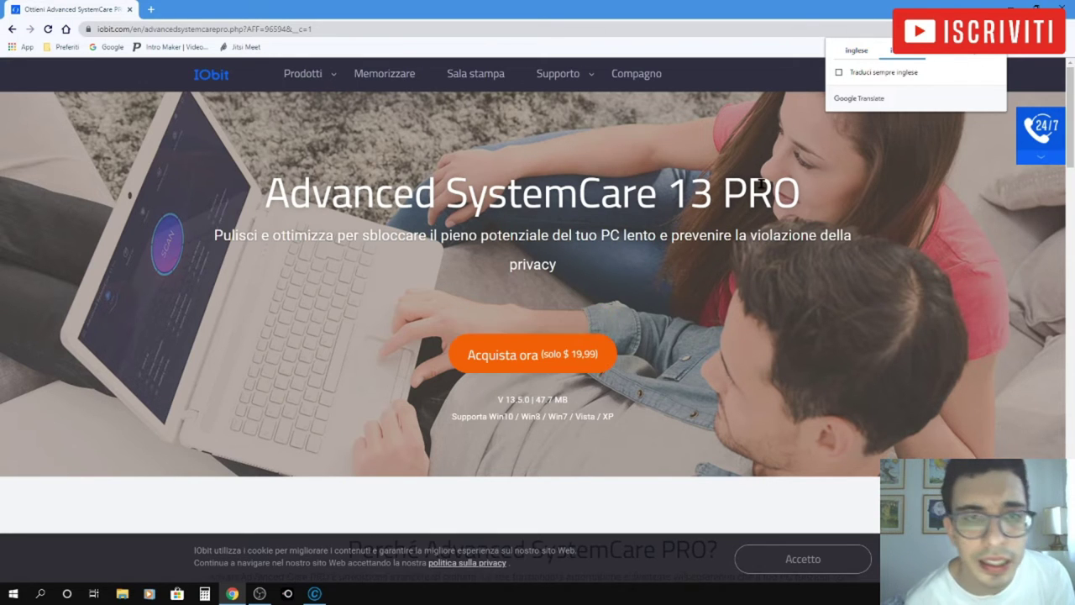
mouse_move(1042, 134)
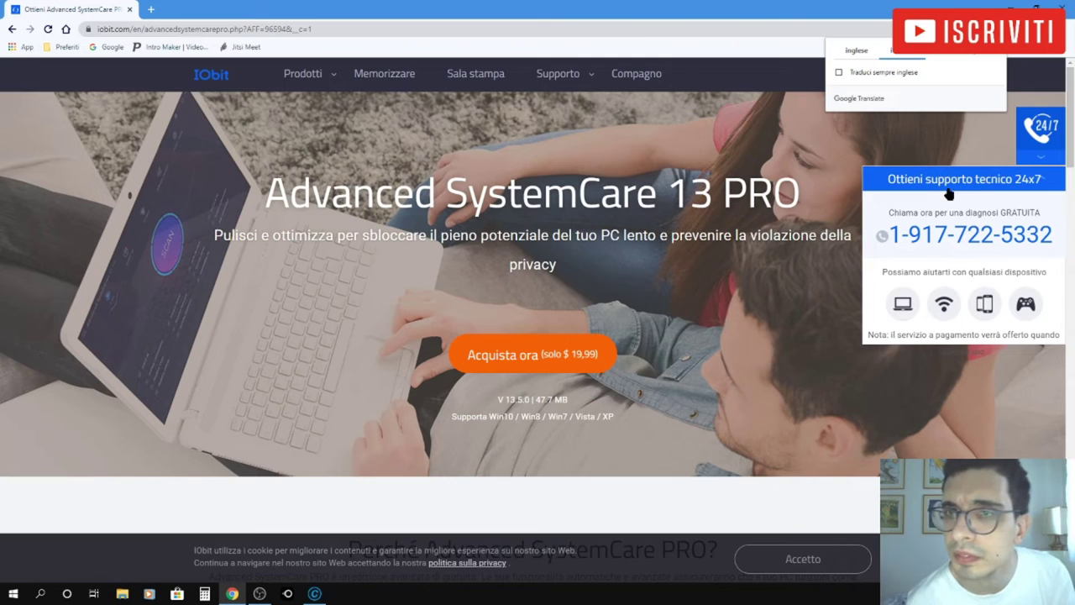
left_click(998, 55)
Step: Examine the Advanced SystemCare 13 PRO page for its purchase offer, supported Windows versions and highlighted features
scroll(882, 109, "down", 3)
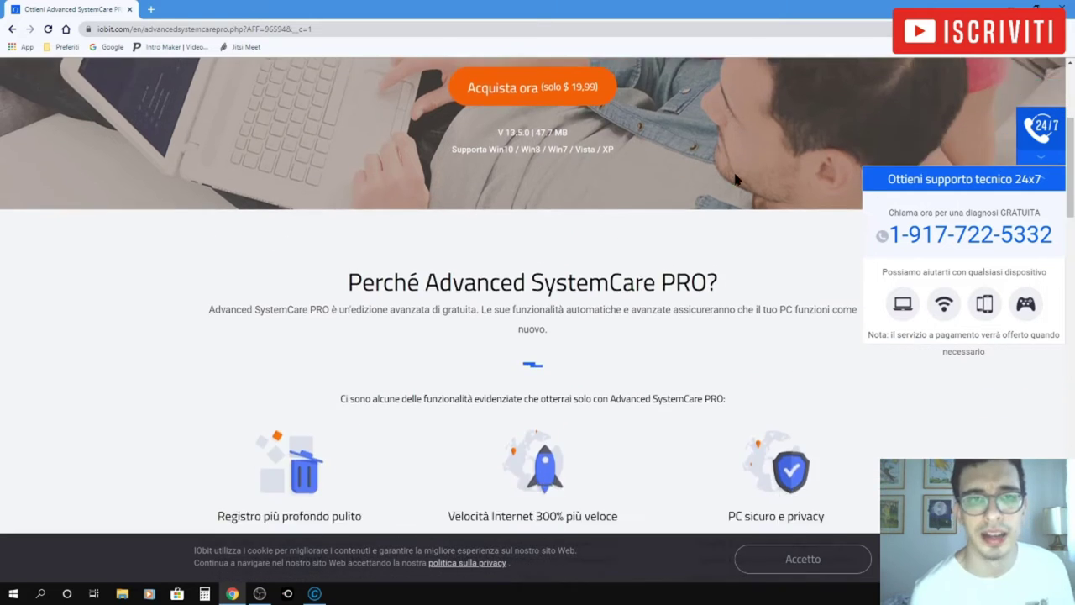
scroll(798, 151, "up", 3)
scroll(735, 179, "down", 5)
scroll(735, 178, "up", 5)
scroll(734, 173, "down", 3)
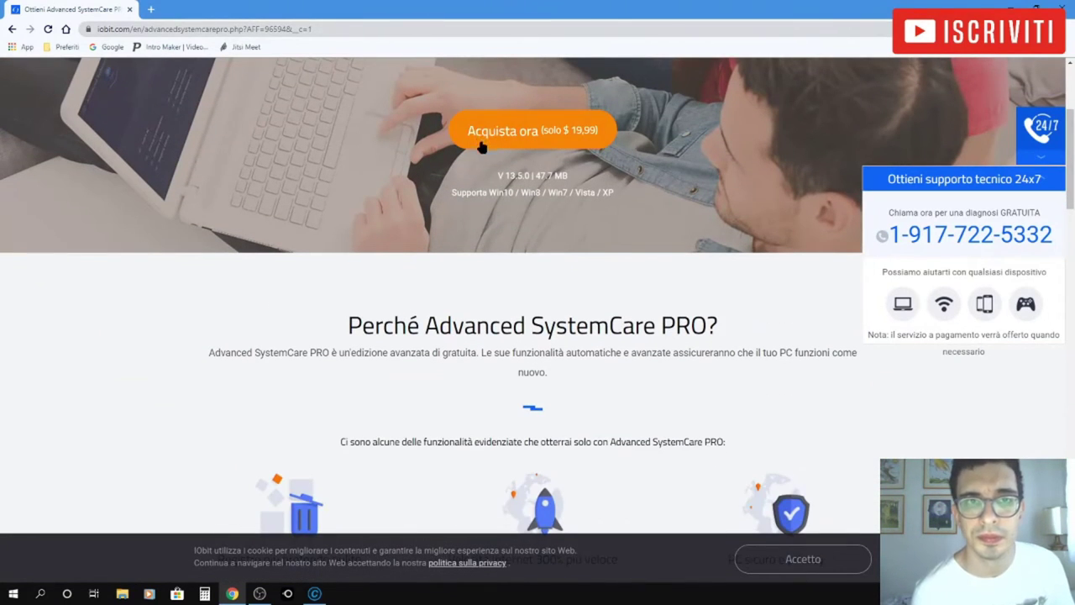
scroll(569, 210, "up", 1)
scroll(570, 201, "up", 2)
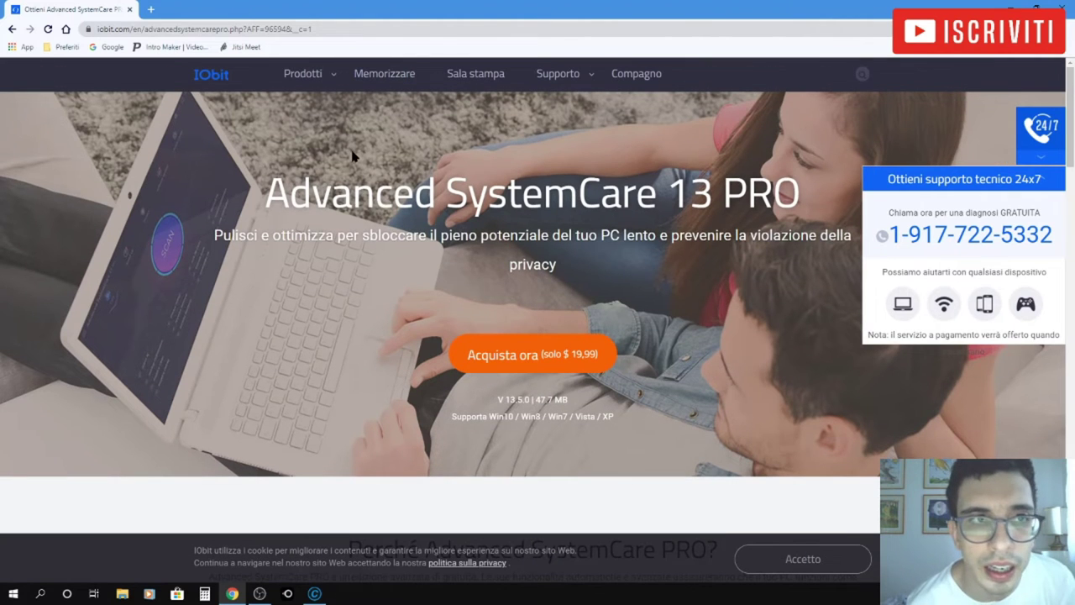
scroll(612, 228, "down", 2)
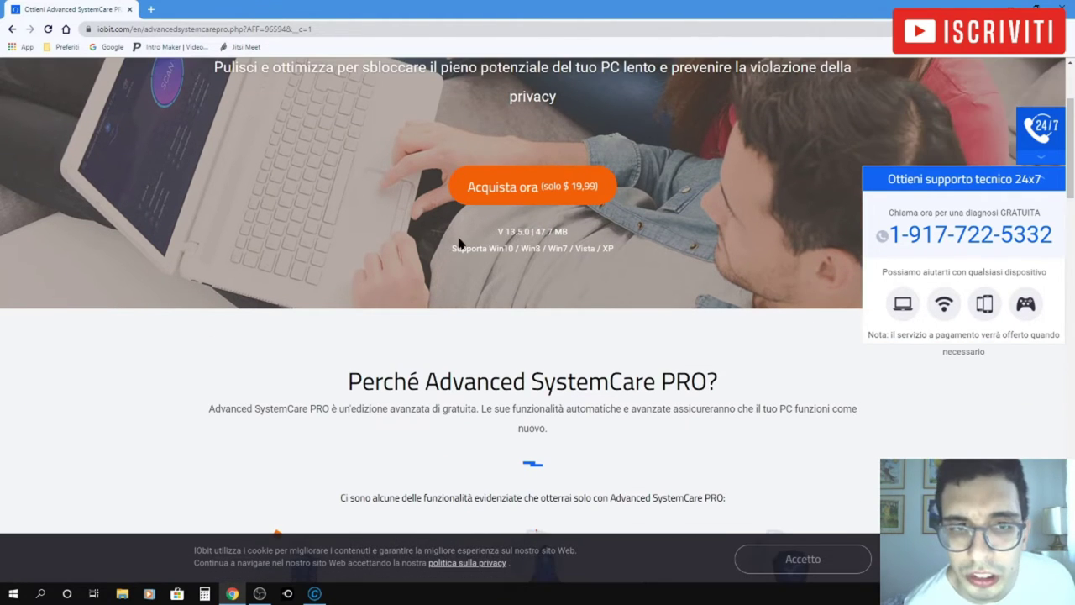
scroll(524, 215, "up", 2)
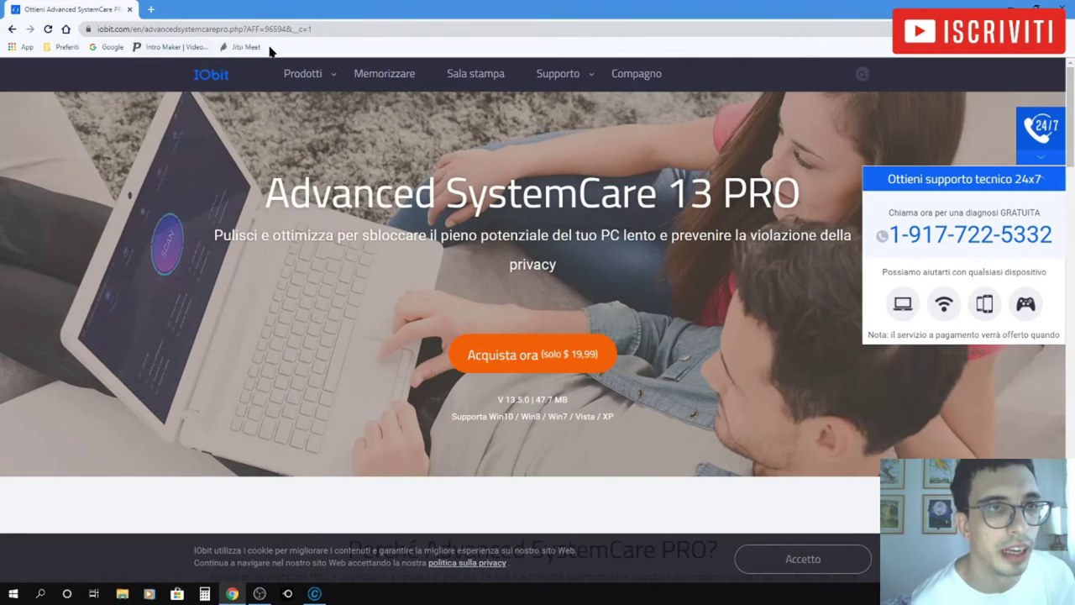
Step: Return to the Google results and search for "advanced systemcare download free"
left_click(12, 29)
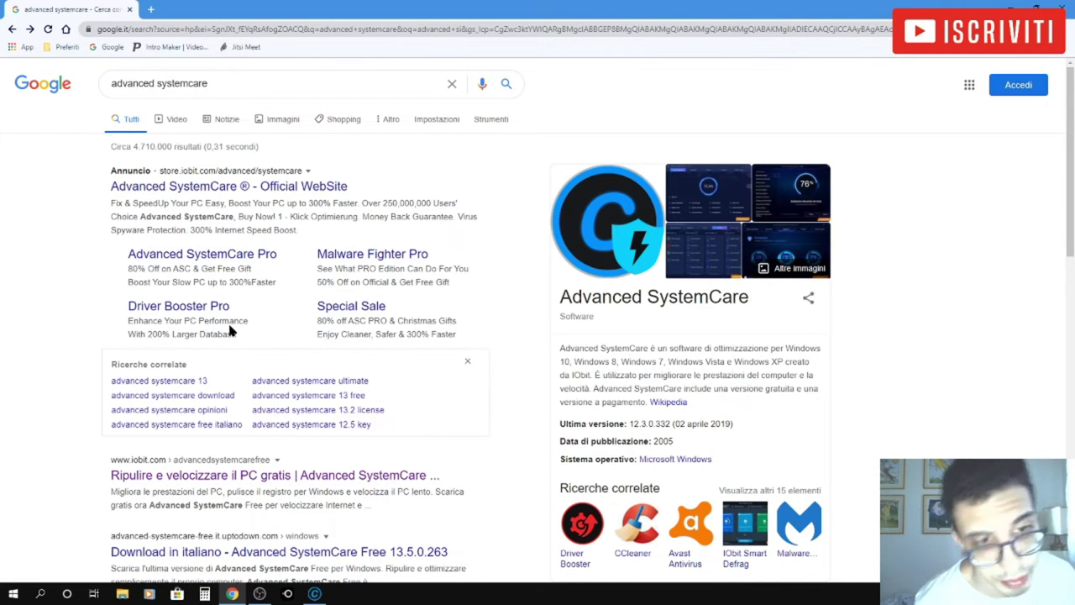
scroll(235, 312, "down", 1)
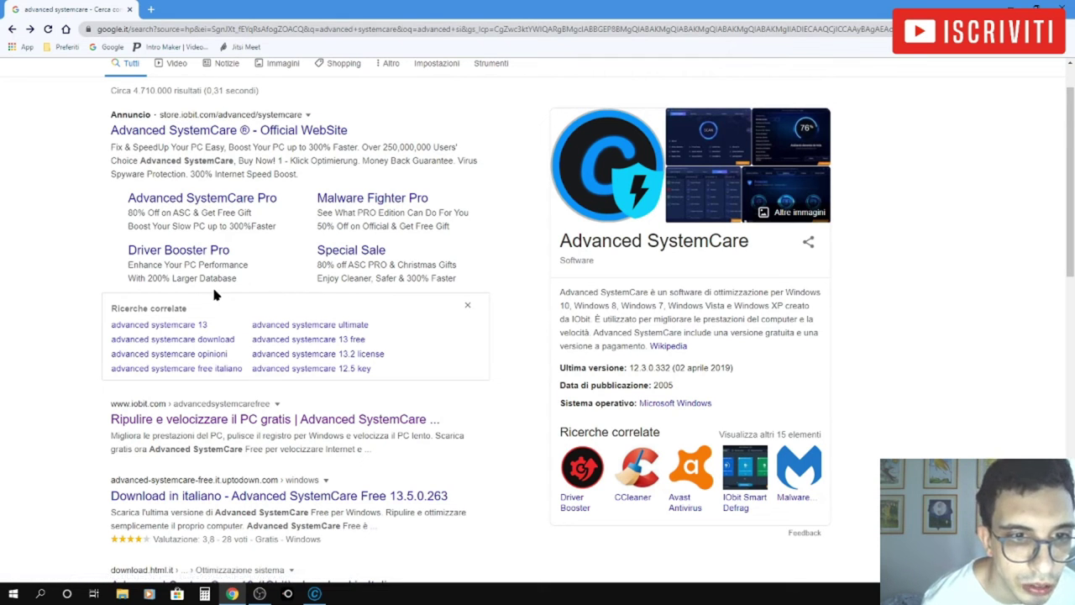
scroll(222, 319, "down", 1)
scroll(244, 369, "up", 2)
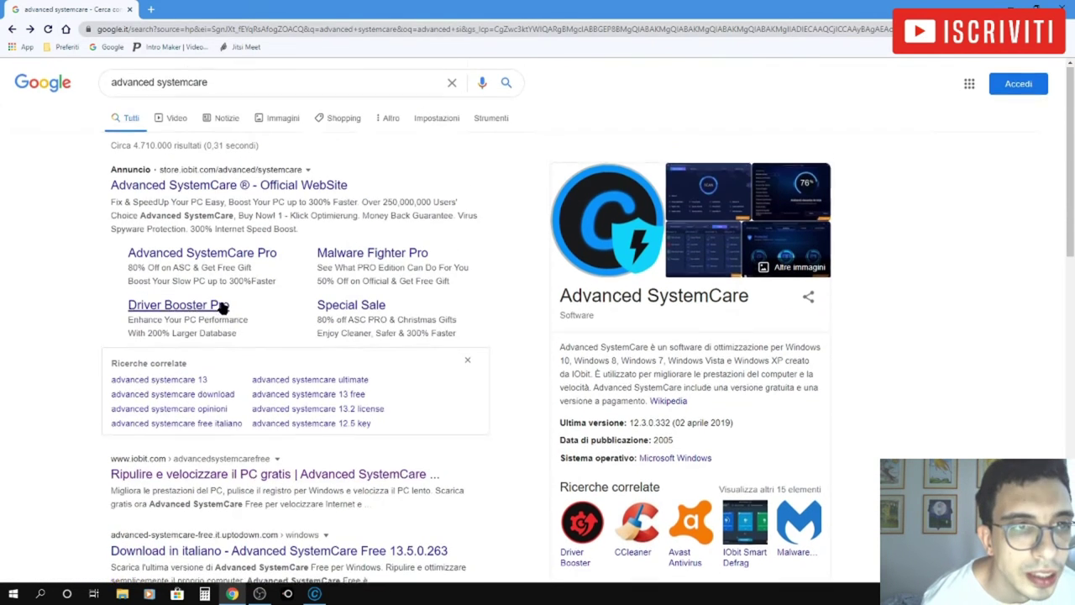
left_click(242, 86)
type("sca")
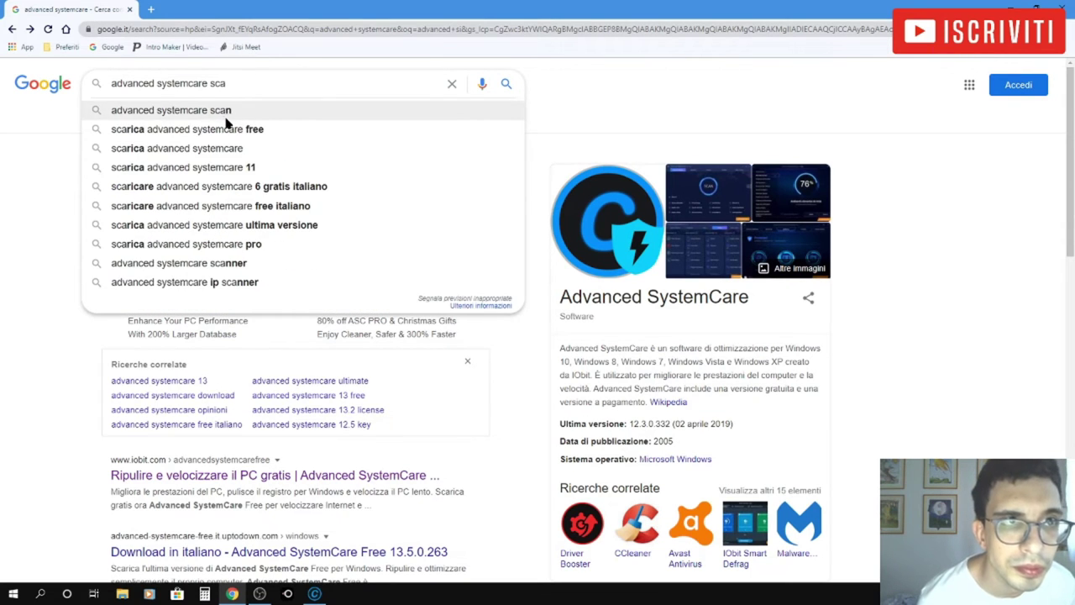
type("ri")
type("care")
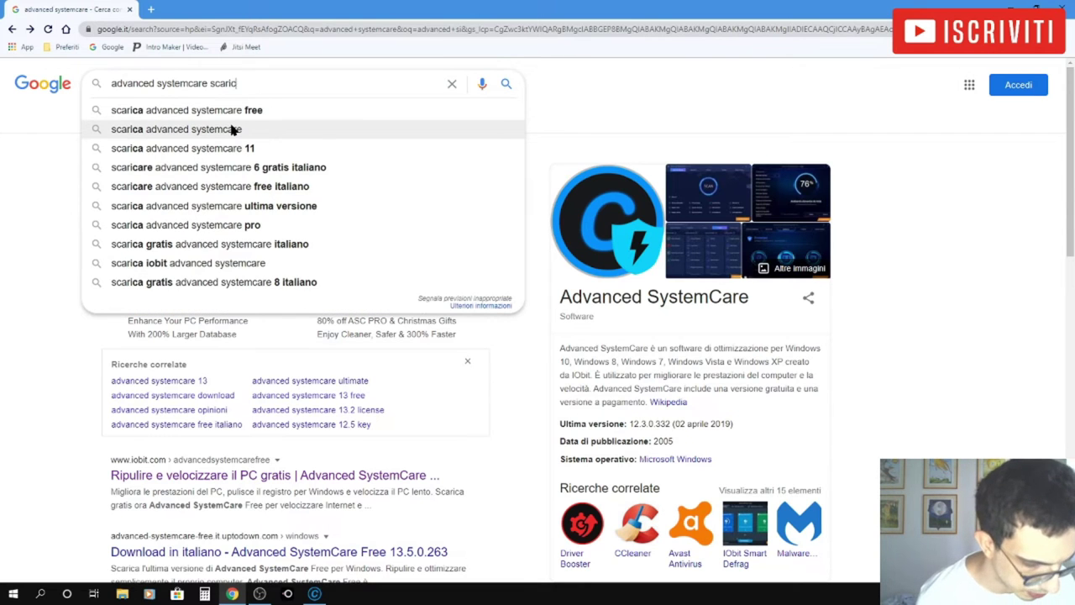
left_click(234, 111)
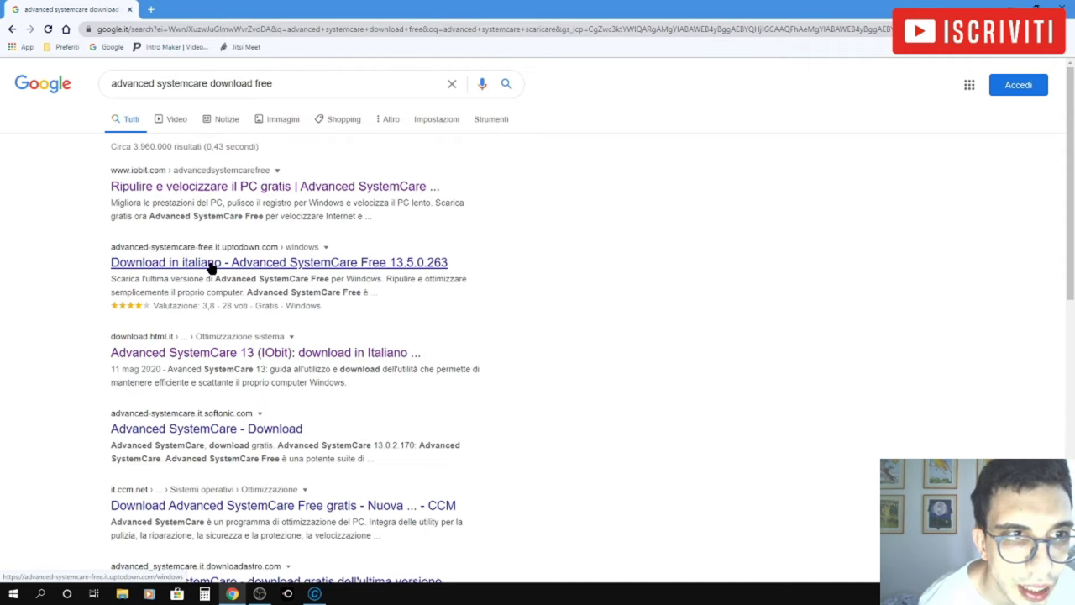
Step: Open IObit's Advanced SystemCare 13 Free page from the results, review its download offer and description, and close the browser
left_click(224, 186)
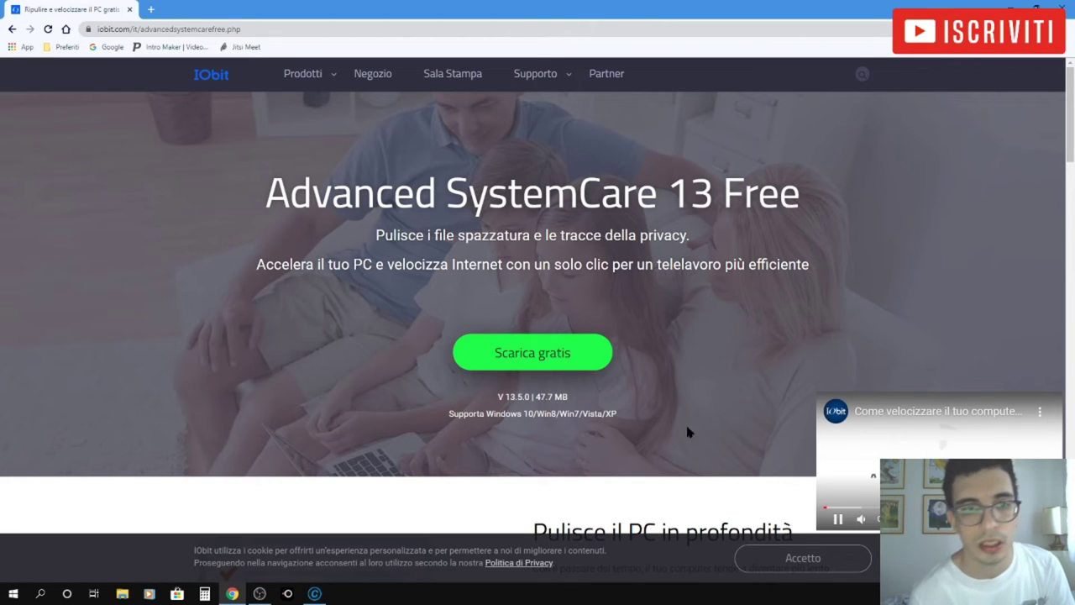
scroll(684, 377, "down", 3)
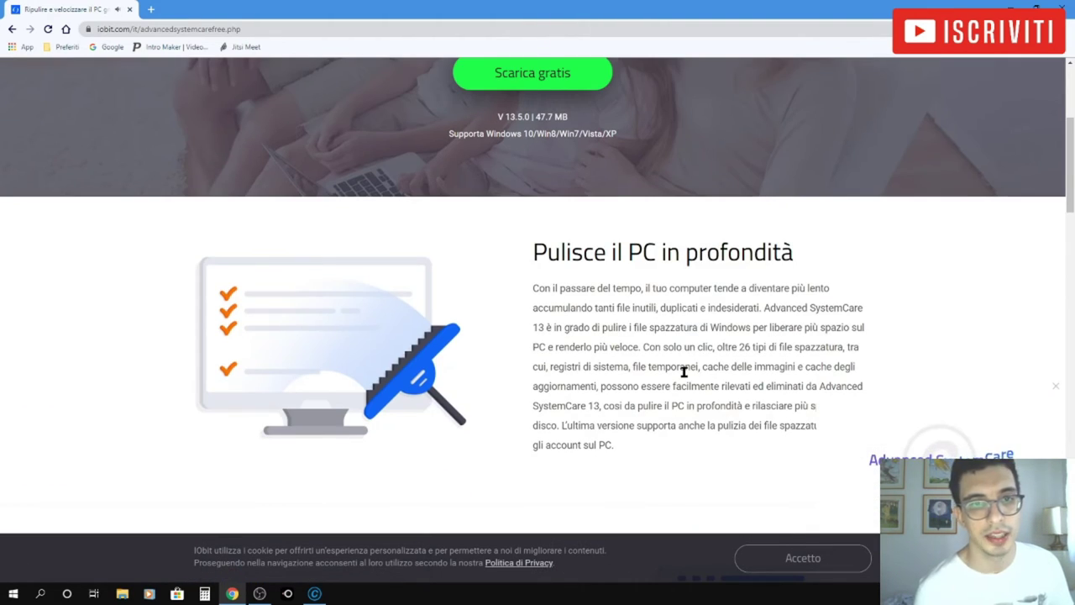
scroll(684, 372, "up", 3)
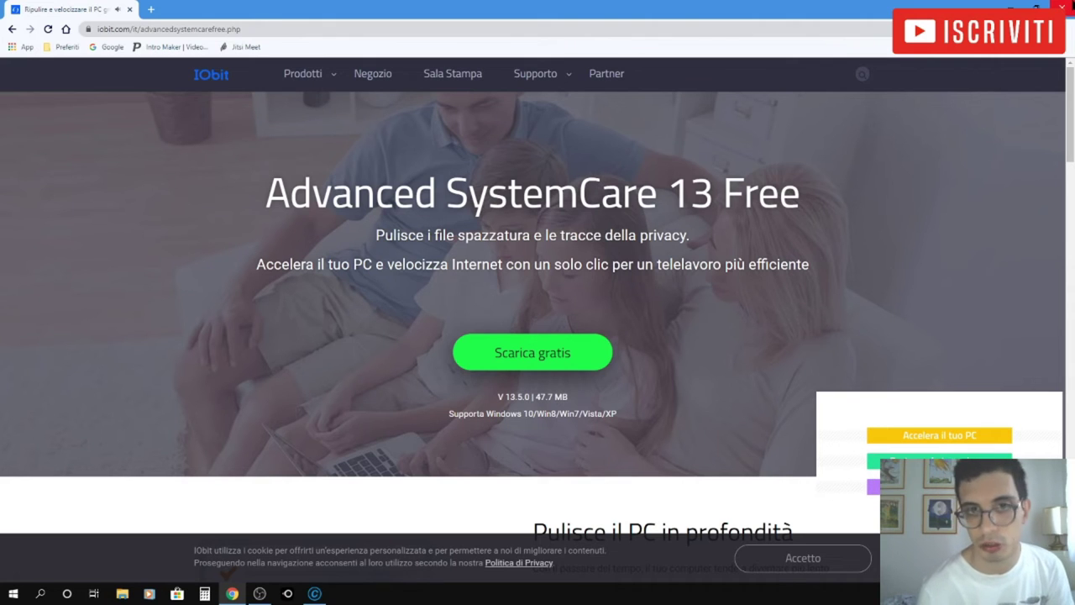
left_click(1065, 7)
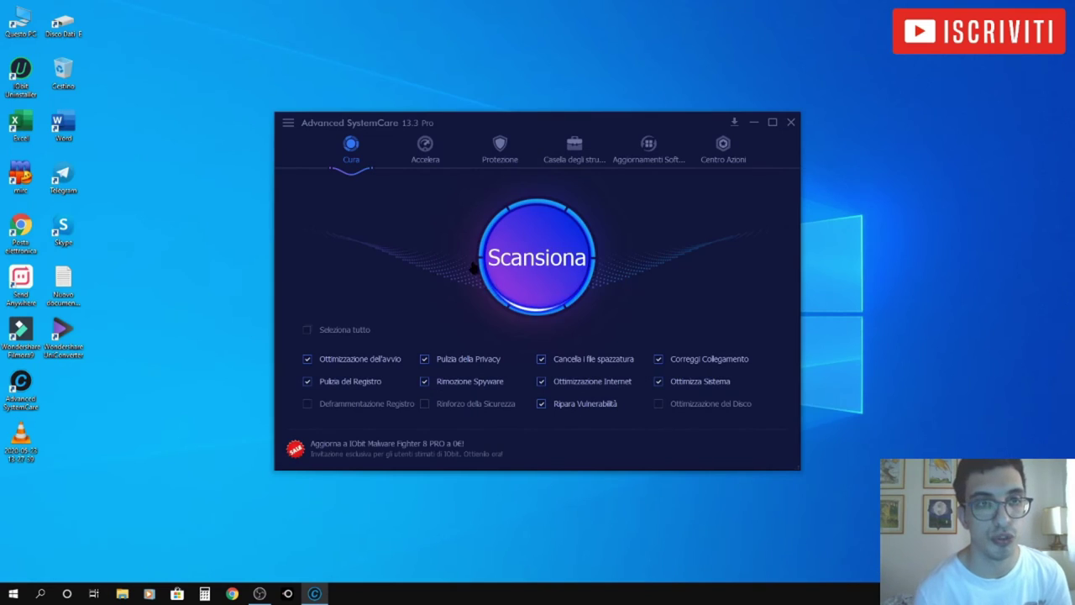
Step: Review the Accelera and Protezione sections of Advanced SystemCare and return to the Cura section
left_click(428, 156)
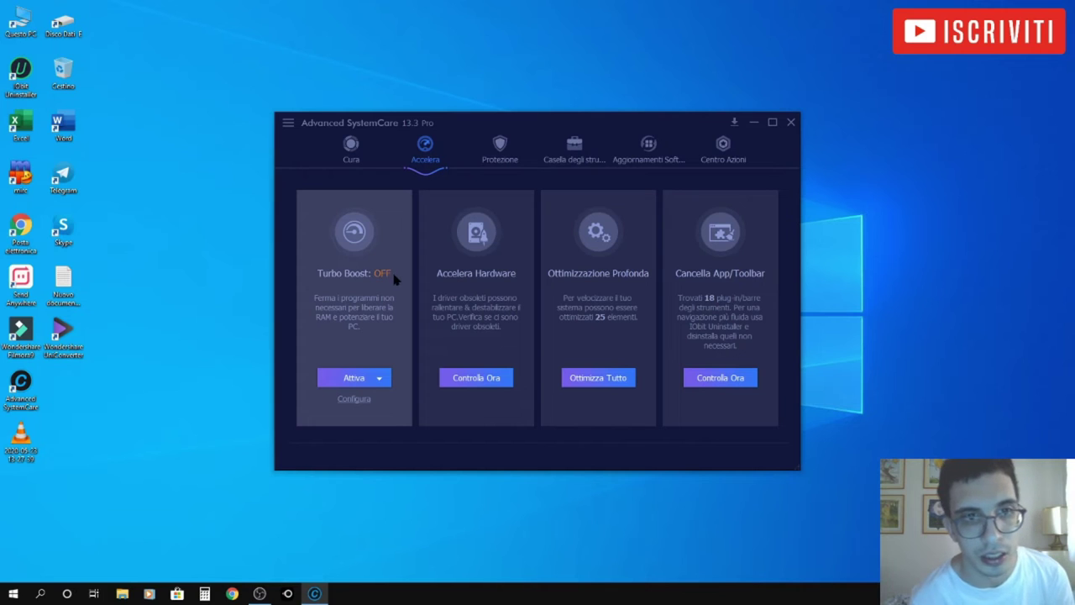
left_click(501, 159)
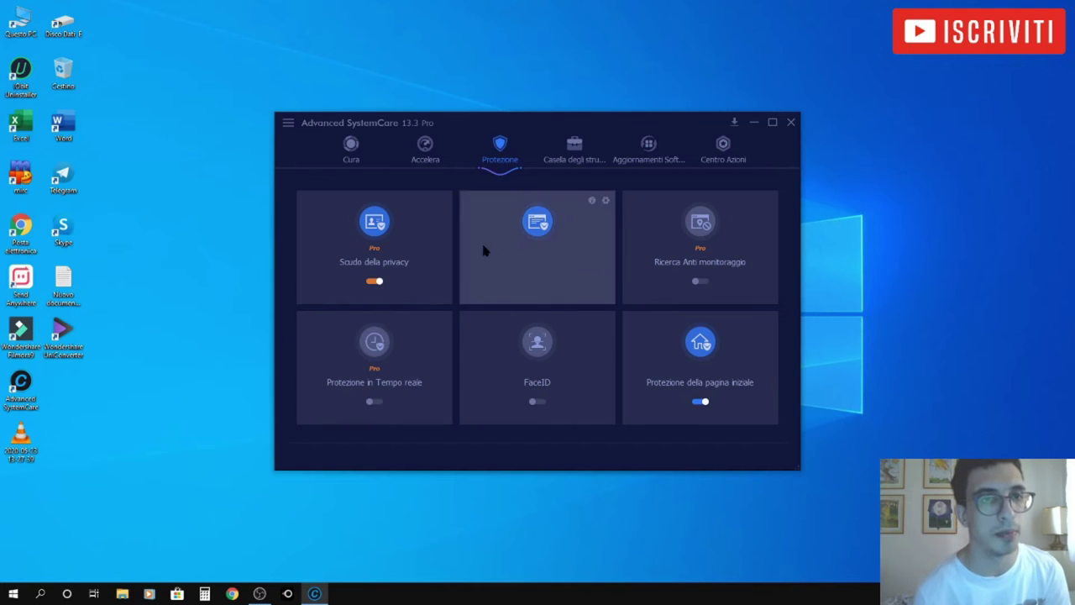
left_click(350, 154)
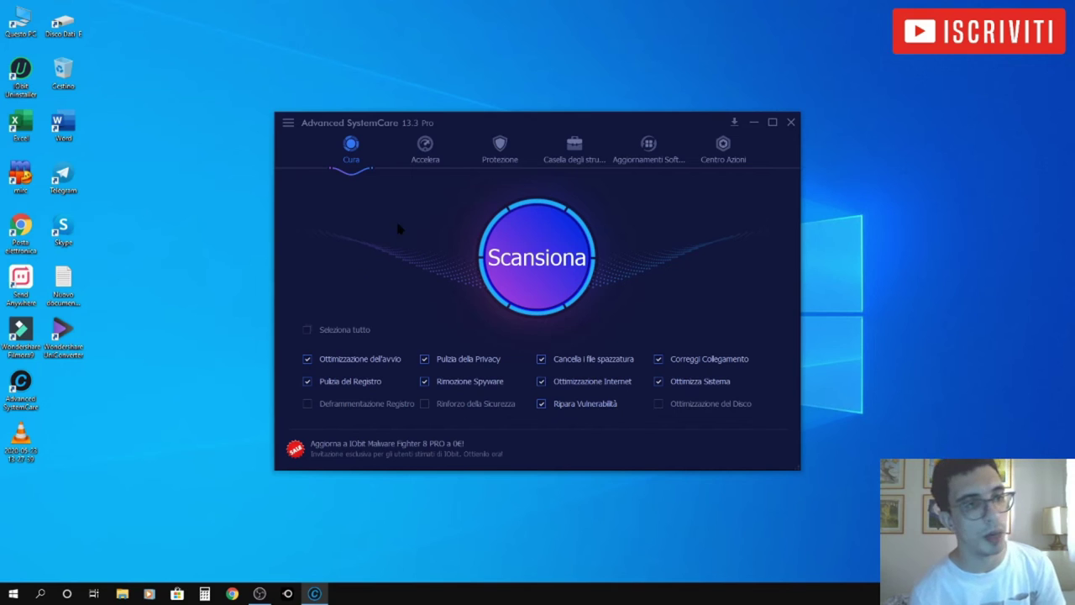
Step: Move the video file's desktop icon beside the Advanced SystemCare shortcut, below Wondershare UniConverter
left_click_drag(20, 446, 63, 391)
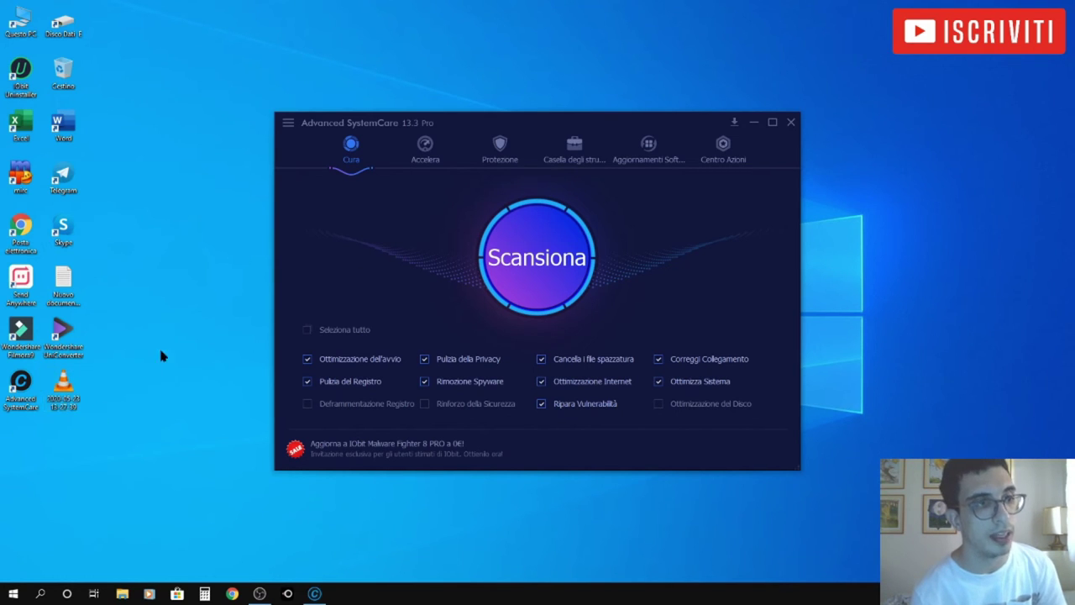